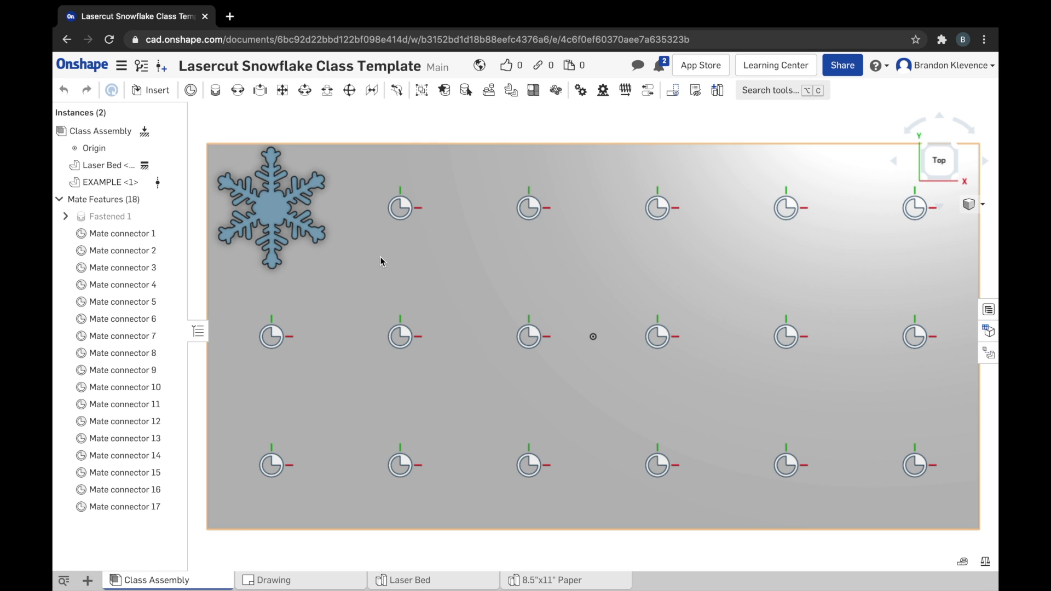
Find the snowflake design among the documents shared with this account and create a version of it for insertion.
left_click(140, 92)
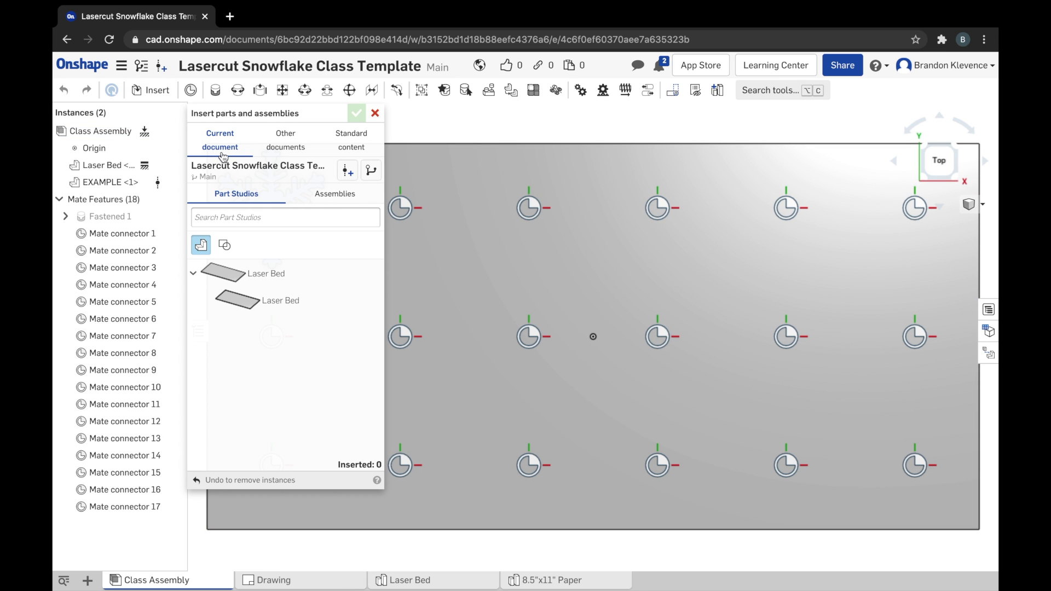
left_click(285, 144)
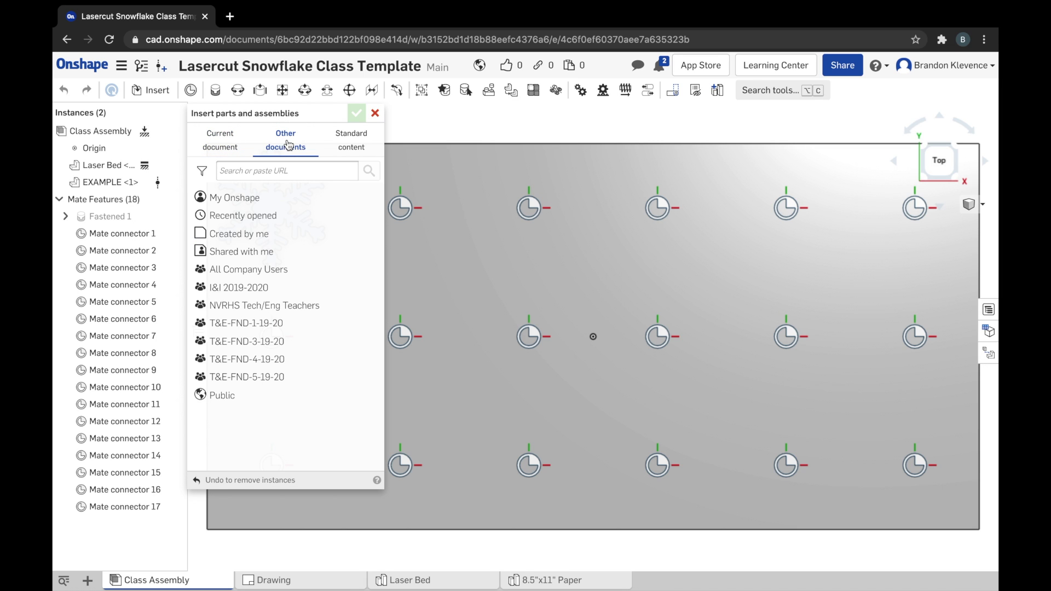
left_click(255, 252)
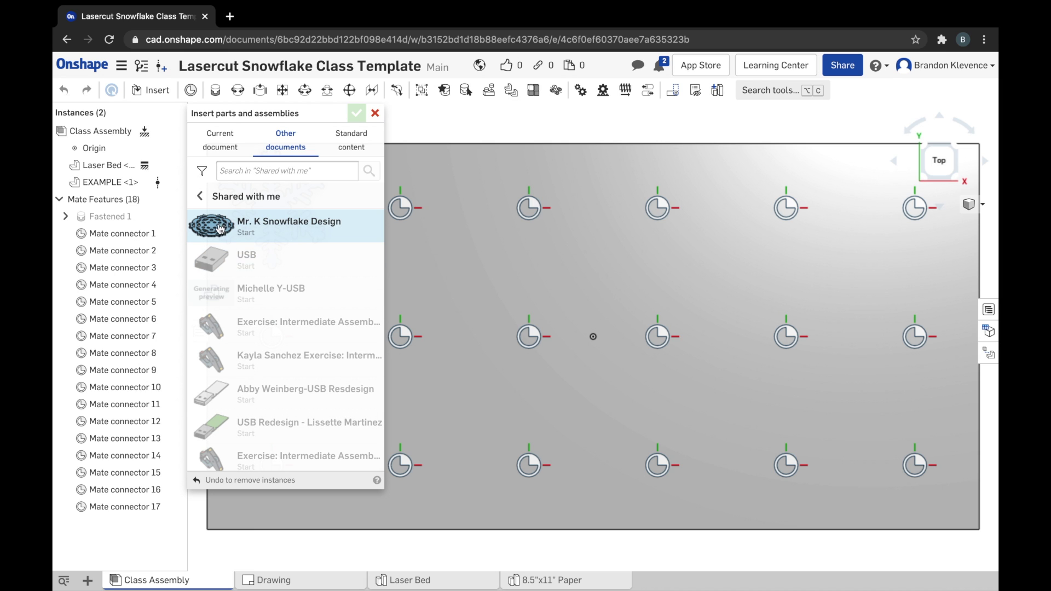
left_click(220, 226)
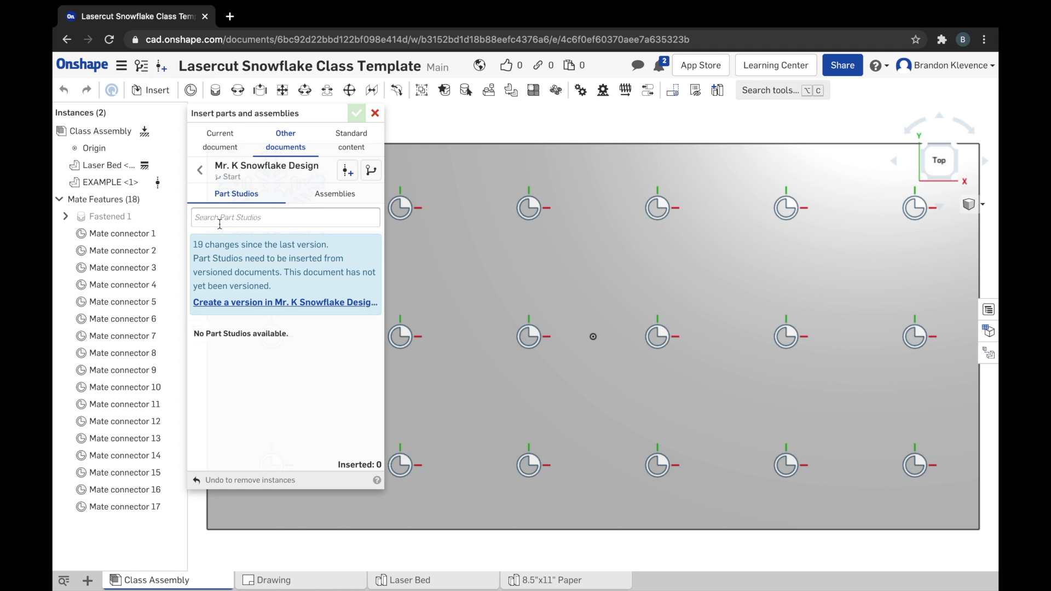
left_click(235, 303)
left_click(587, 283)
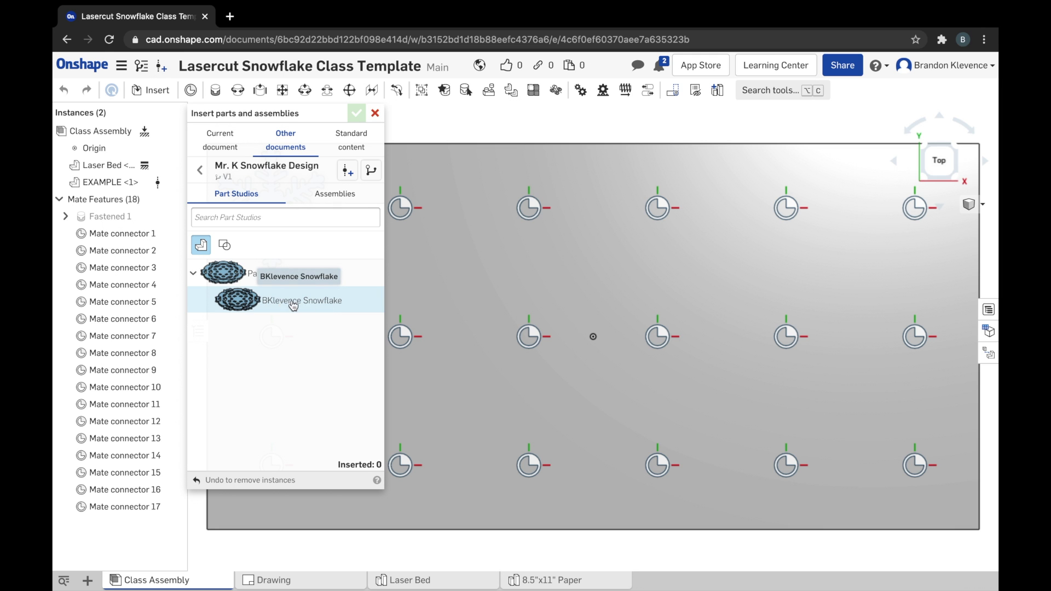
Insert the snowflake part from the shared design's Part Studio 1 into the class assembly, placing it above the laser bed.
key("ctrl+Right")
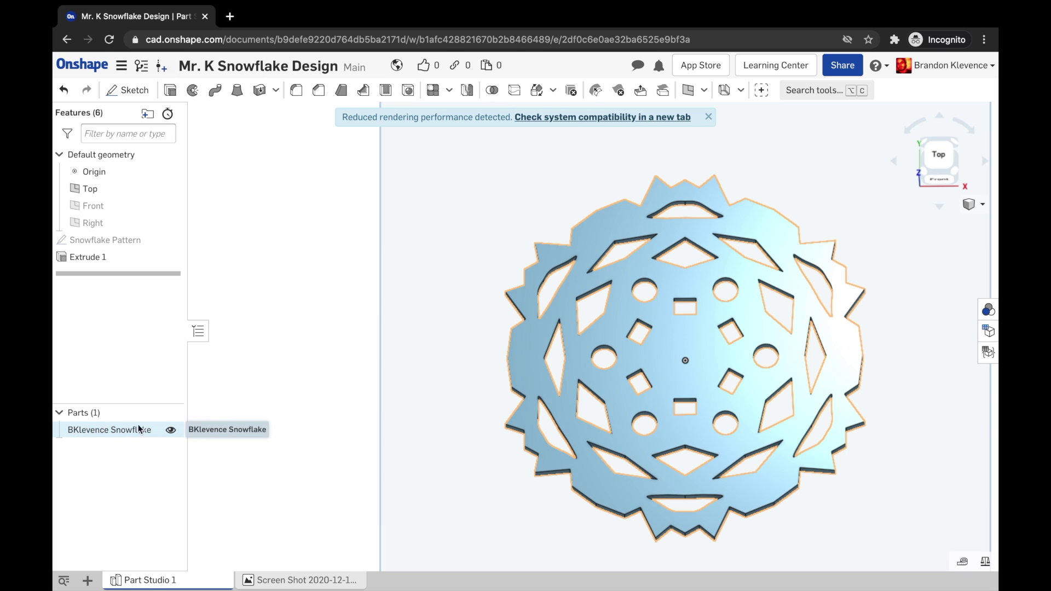
key("ctrl+Left")
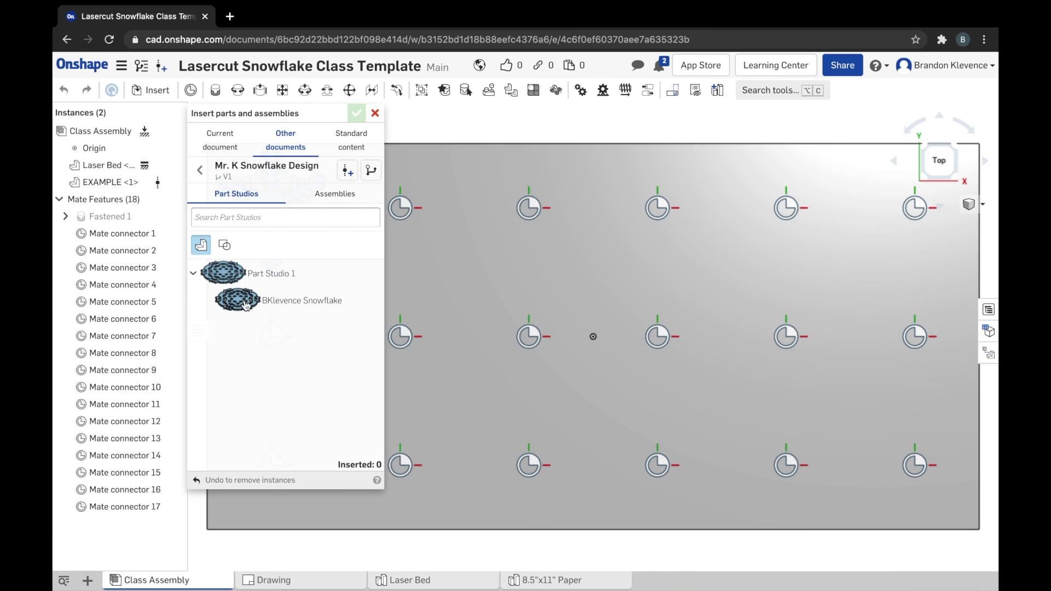
left_click(315, 308)
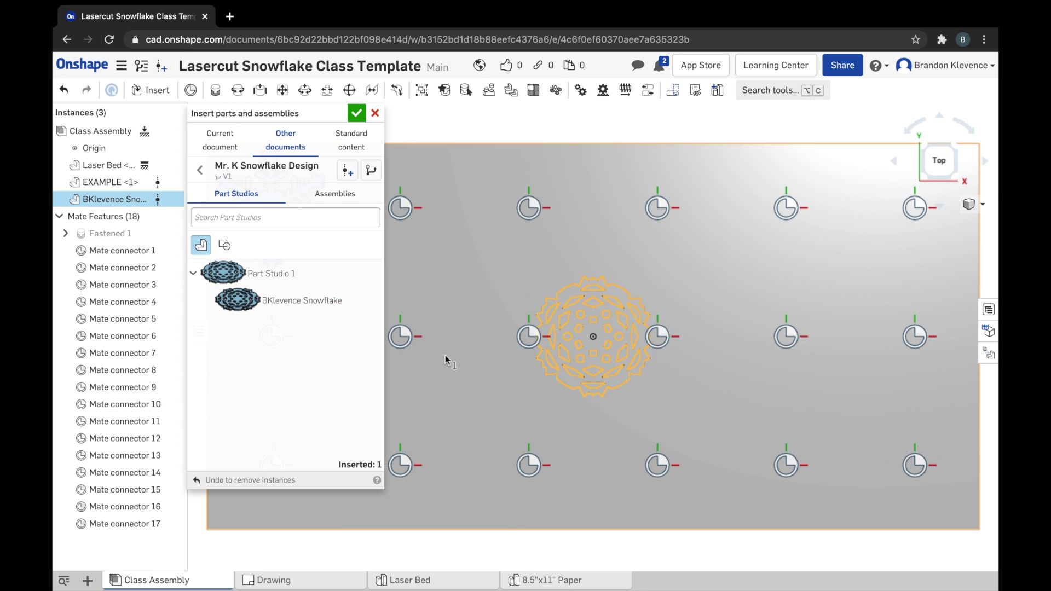
right_click_drag(553, 386, 546, 324)
left_click(601, 205)
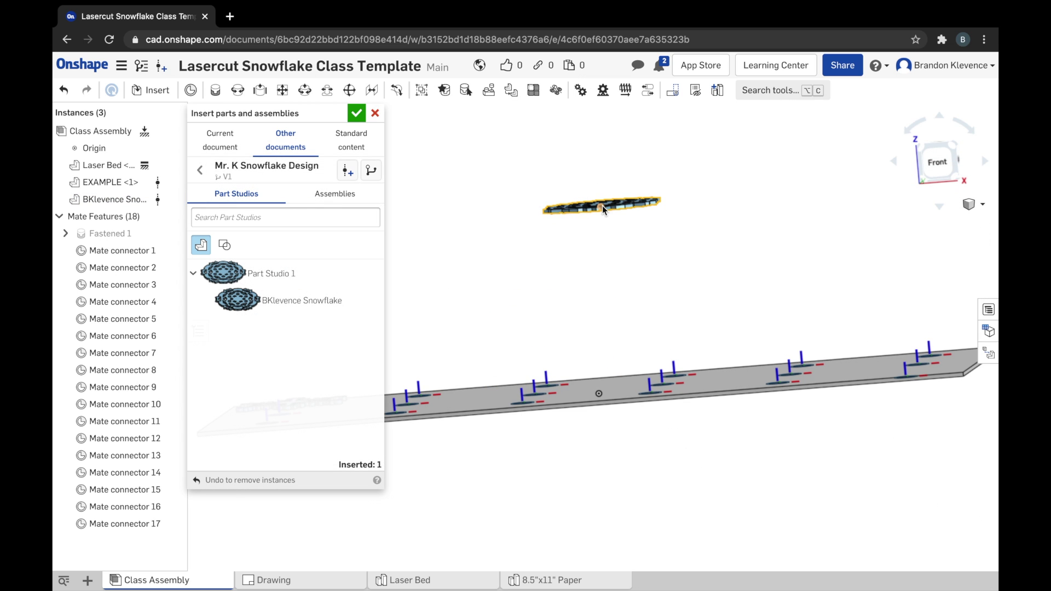
left_click(356, 113)
right_click_drag(556, 274, 553, 313)
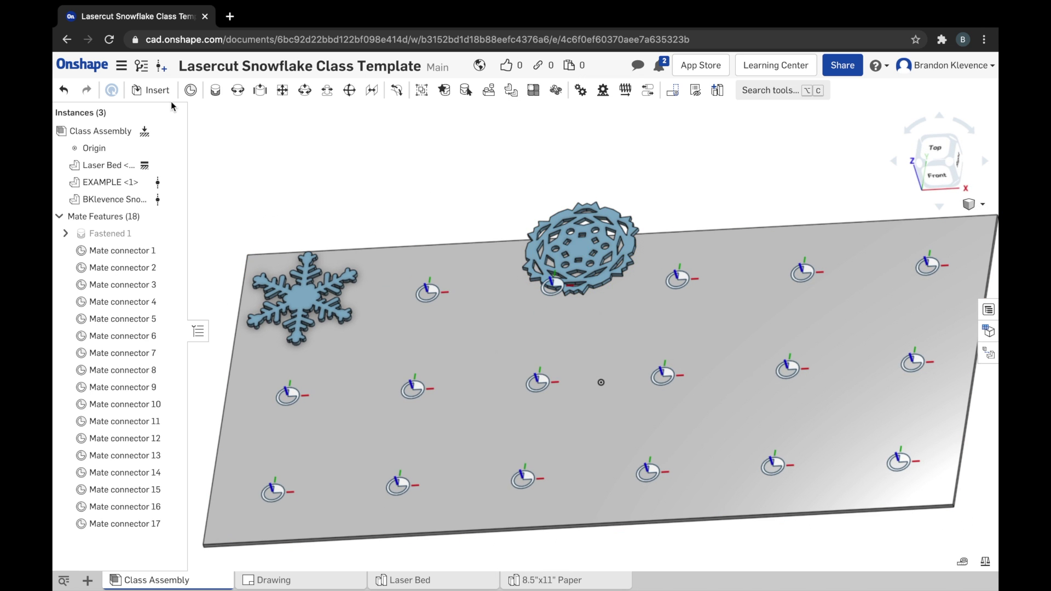
Add a Fastened mate between the centre of the inserted snowflake's top face and Mate connector 1 on the laser bed.
left_click(218, 91)
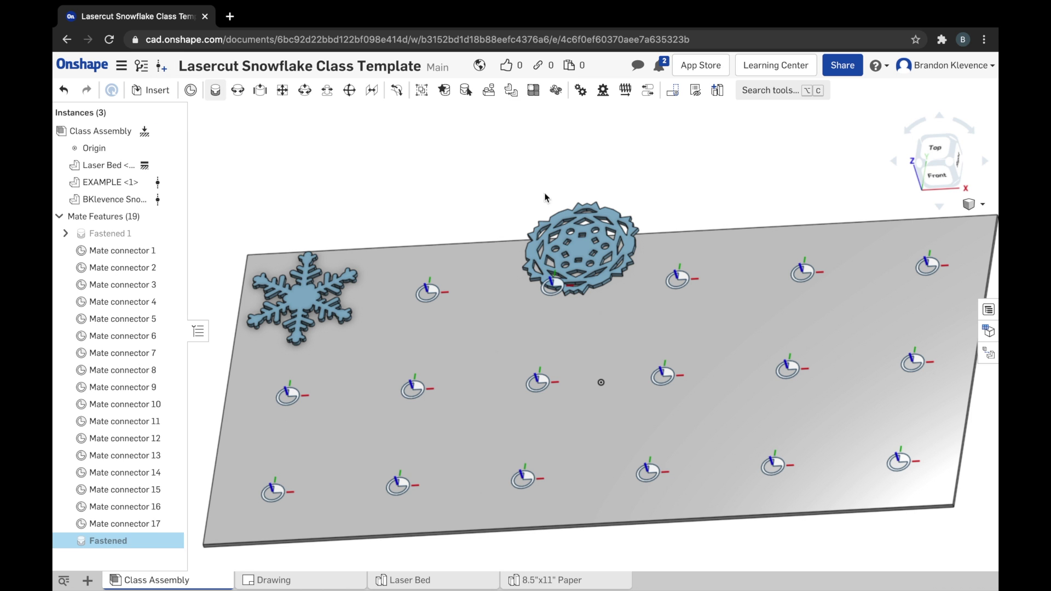
scroll(582, 253, "up", 5)
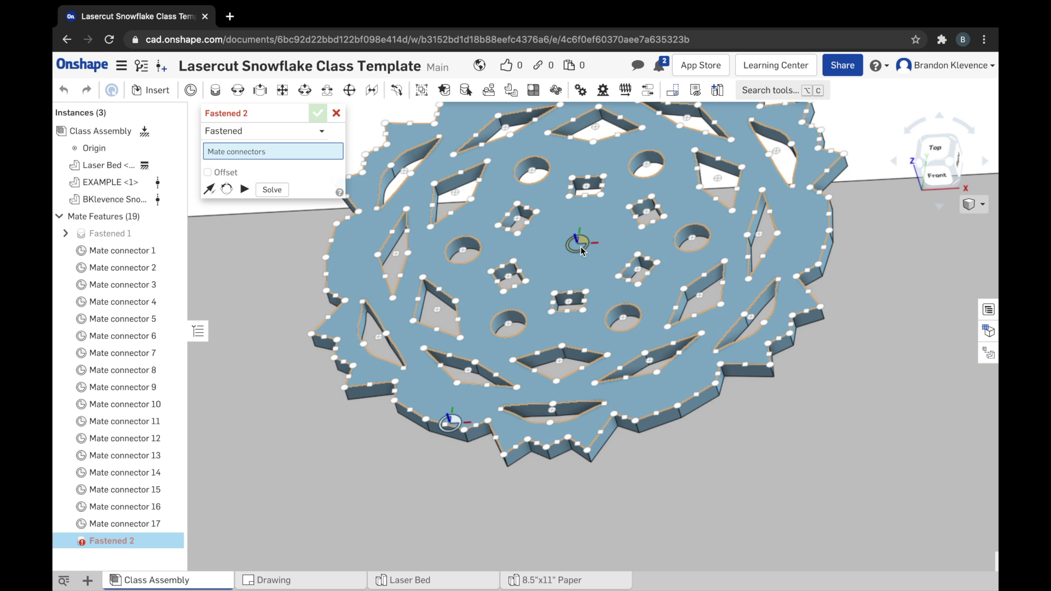
left_click(579, 244)
scroll(579, 243, "down", 8)
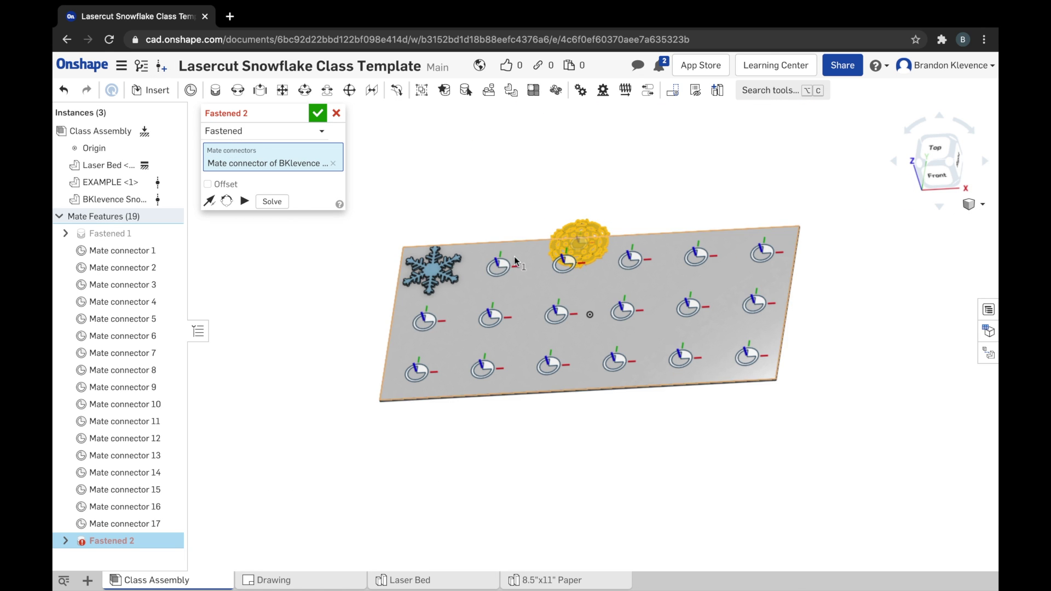
left_click(497, 267)
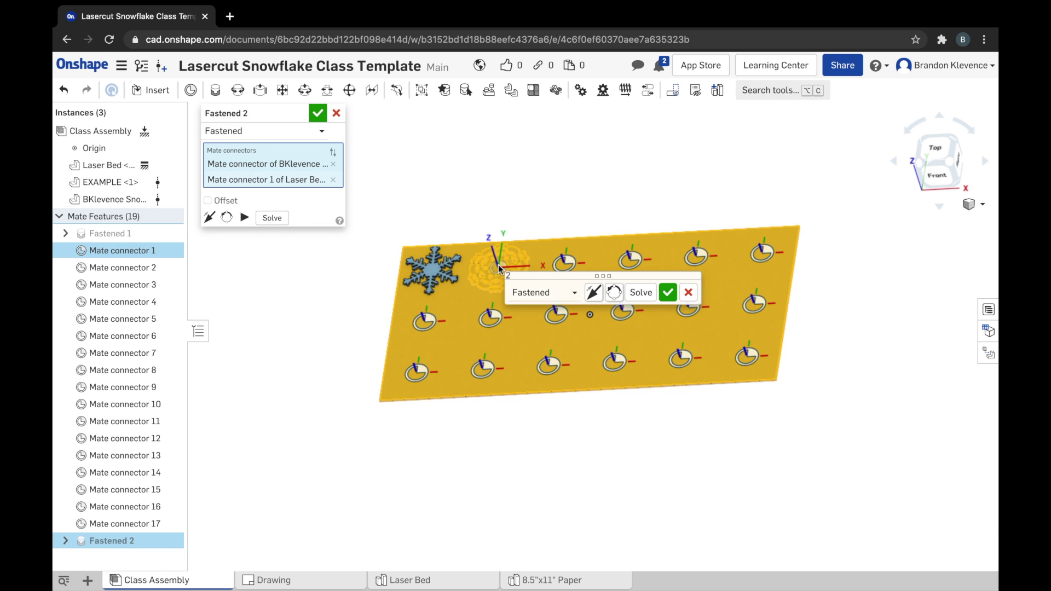
left_click(317, 113)
Flip the primary axis of the Fastened 2 mate so the snowflake sits on top of the laser bed.
right_click_drag(436, 159, 482, 202)
scroll(489, 252, "up", 10)
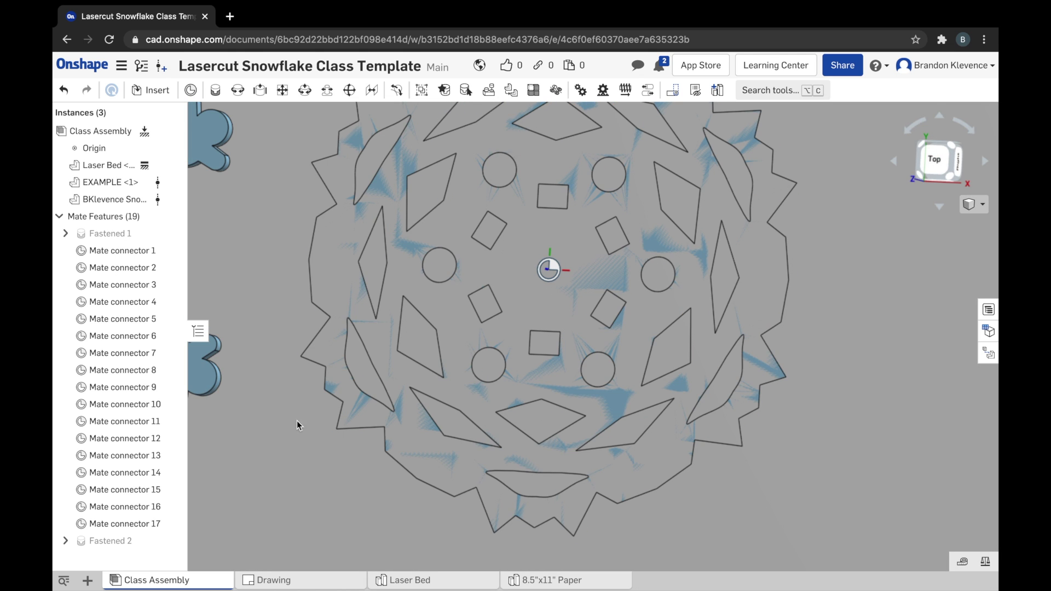
double_click(142, 542)
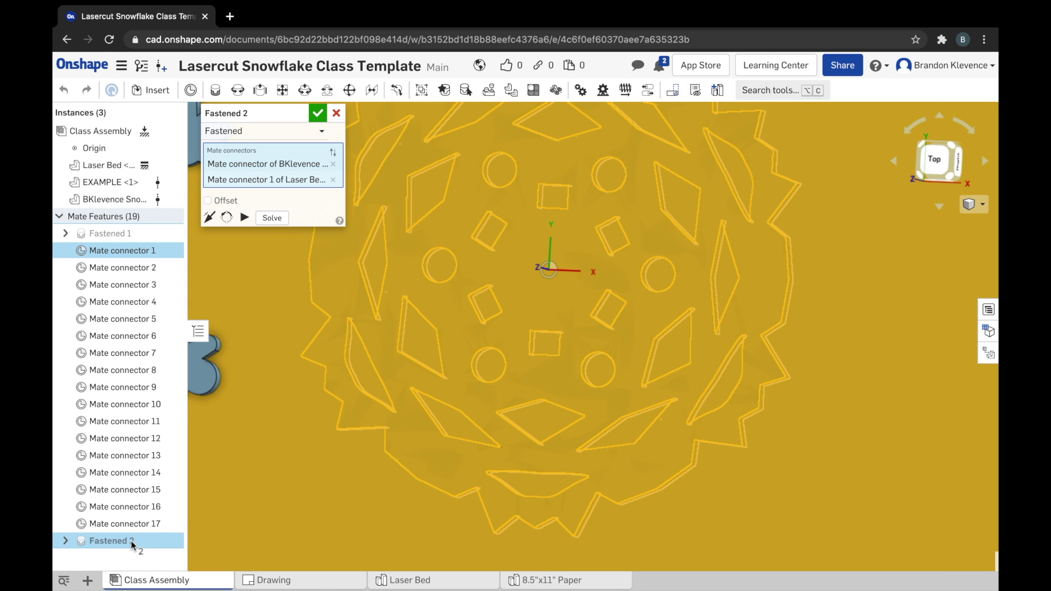
left_click(210, 218)
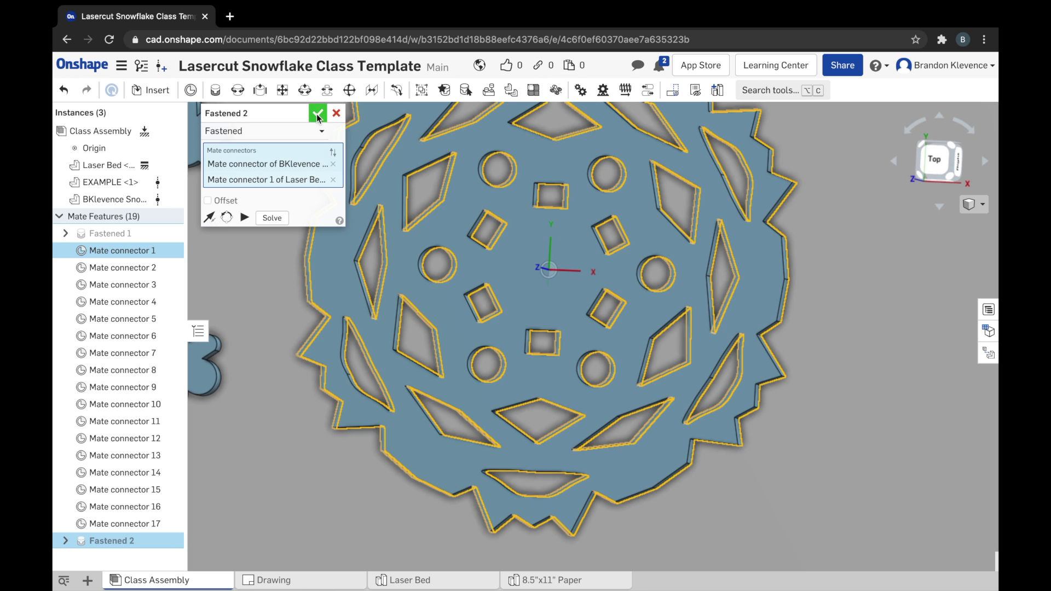
left_click(318, 115)
scroll(525, 385, "down", 10)
right_click_drag(526, 384, 516, 331)
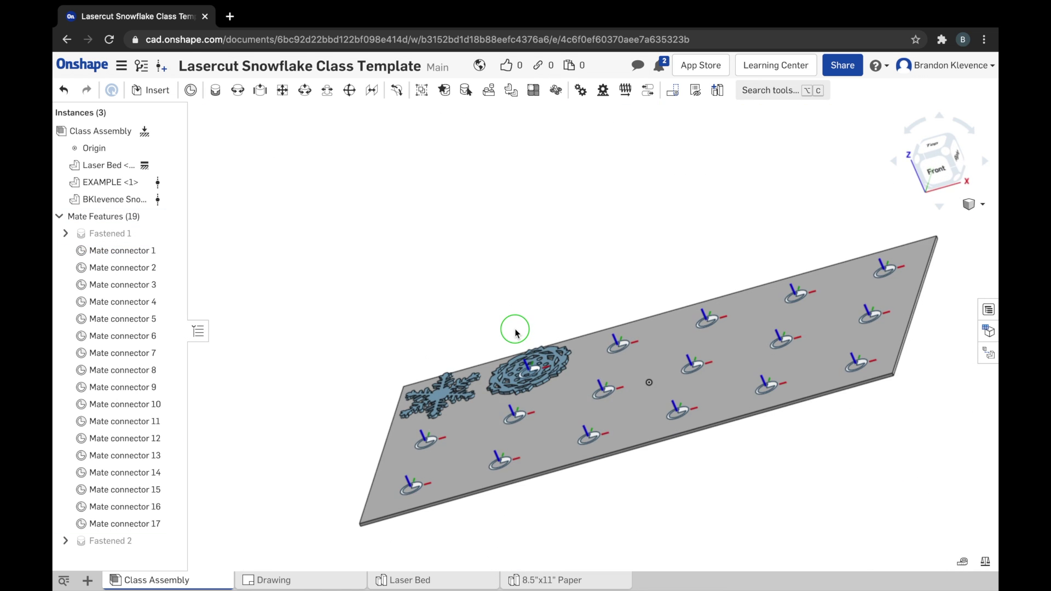
left_click(949, 153)
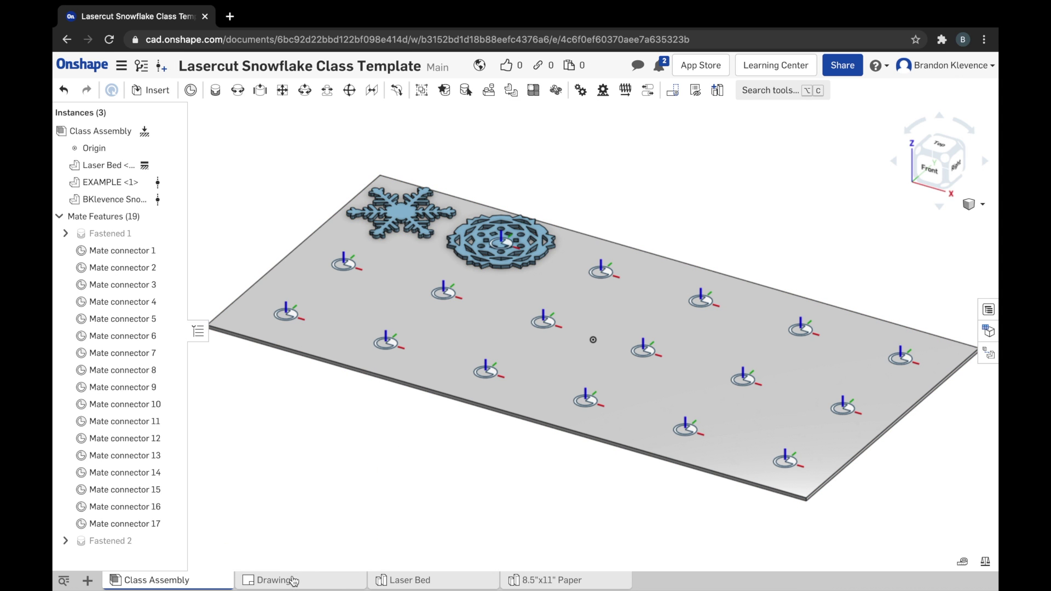
Update the laser bed drawing to include the inserted snowflake, and return to the Class Assembly.
left_click(293, 580)
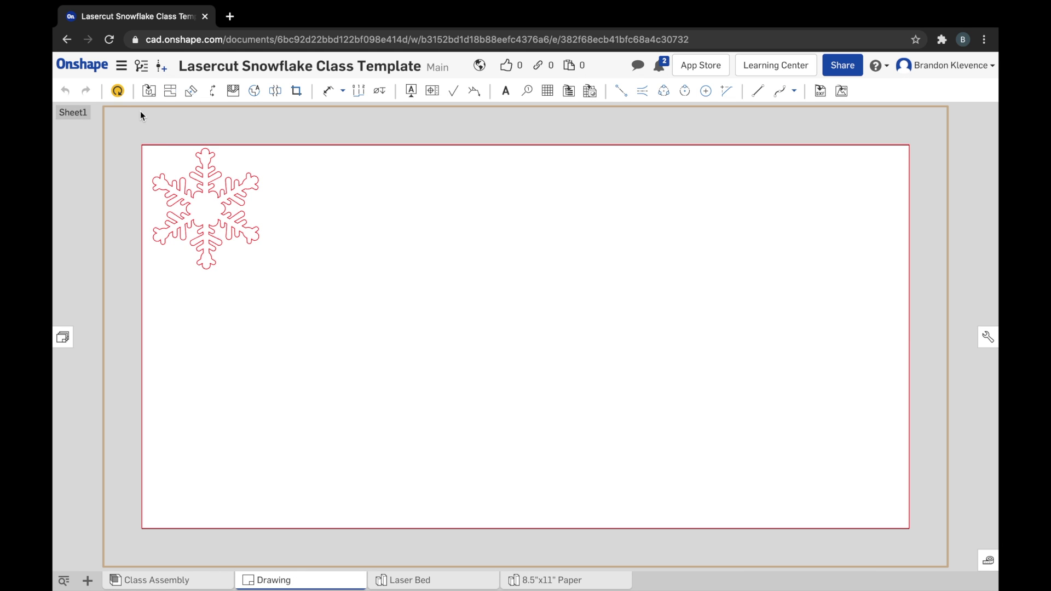
left_click(118, 93)
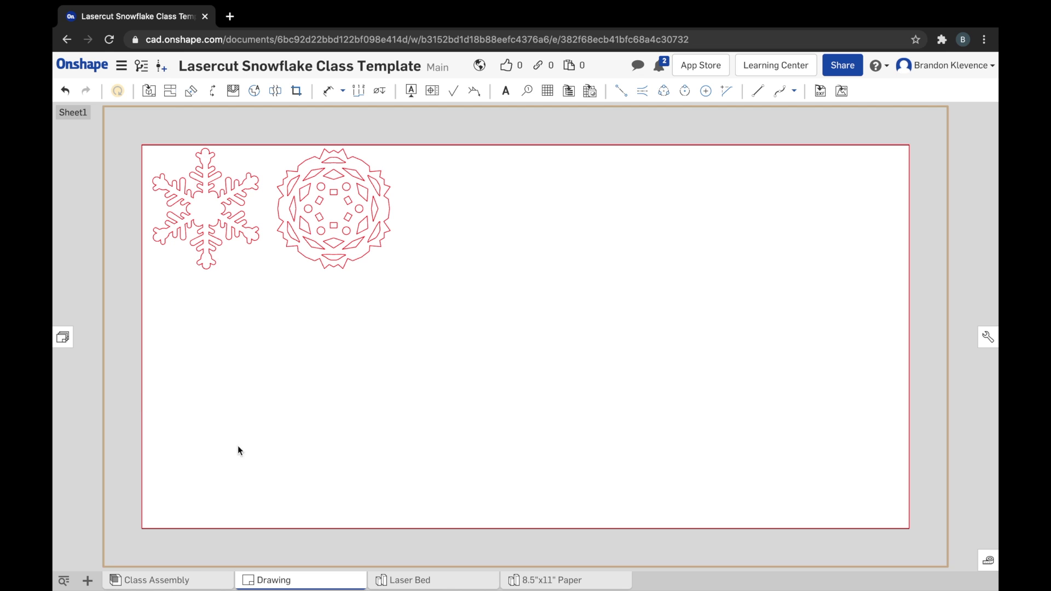
left_click(182, 583)
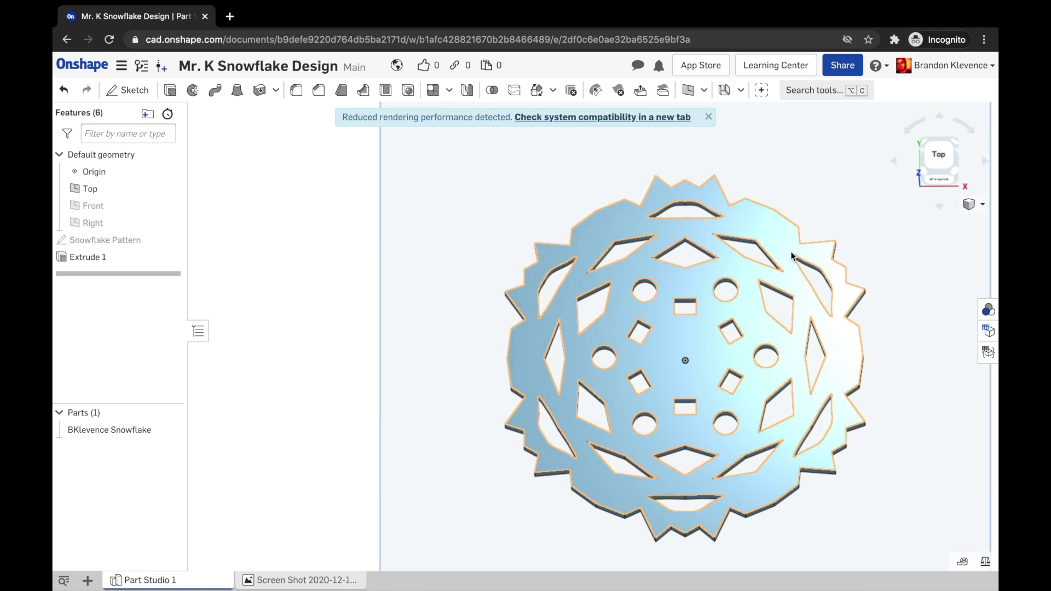
left_click(951, 171)
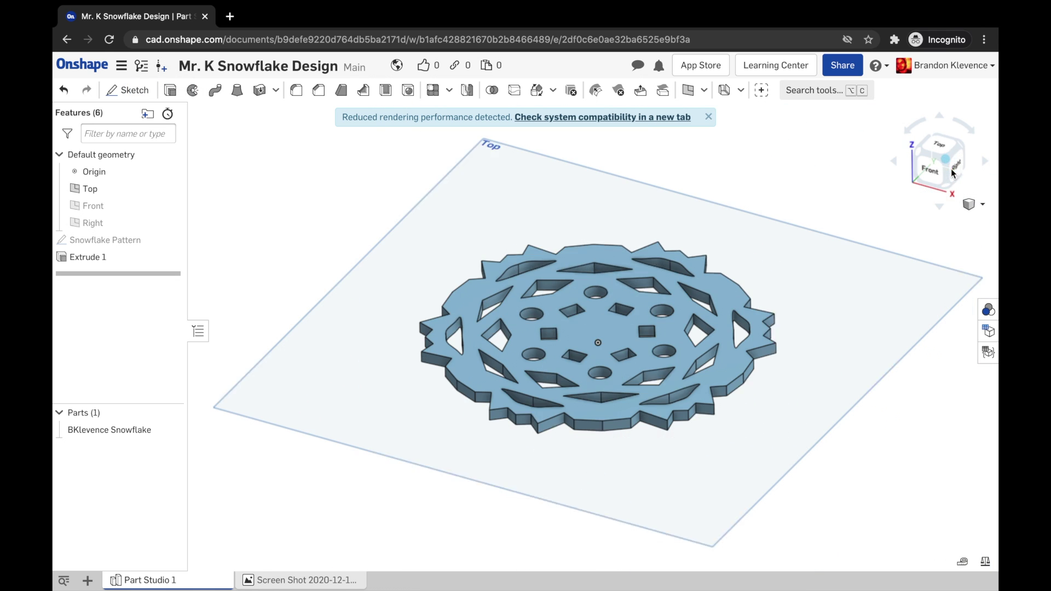
left_click(708, 117)
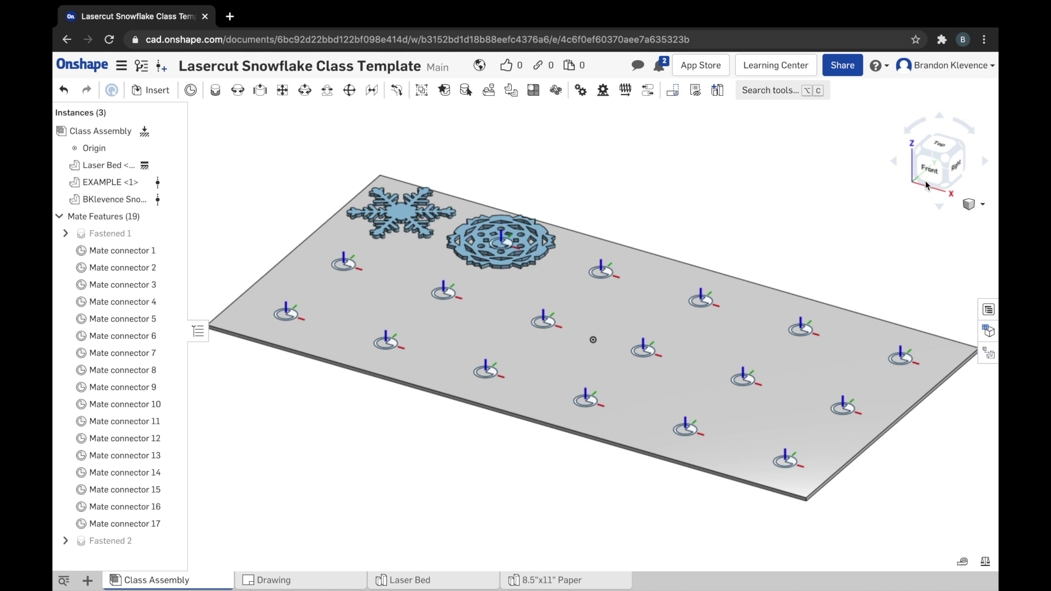
left_click(942, 156)
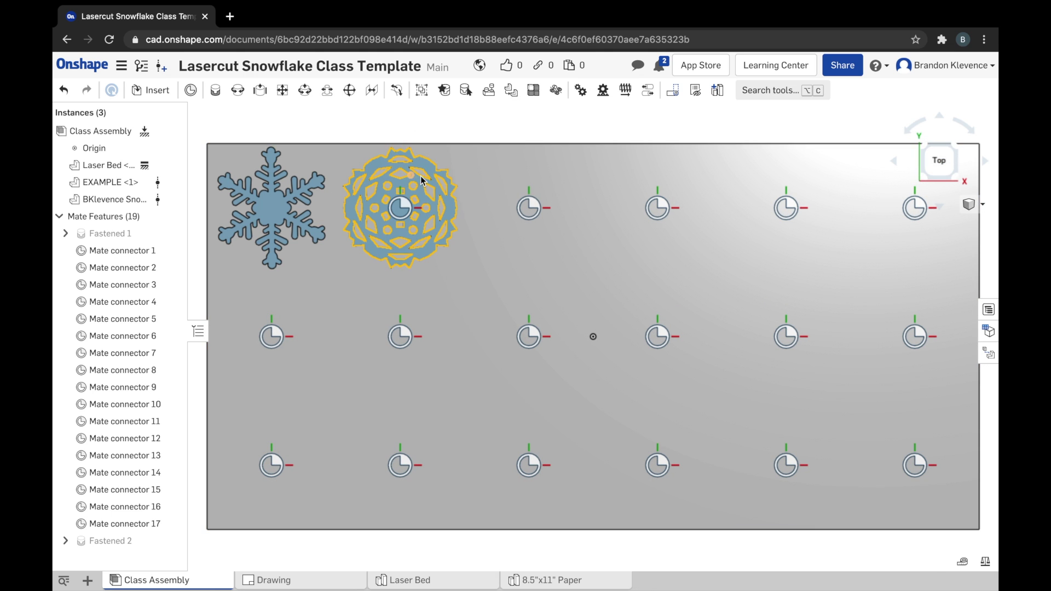
left_click(955, 174)
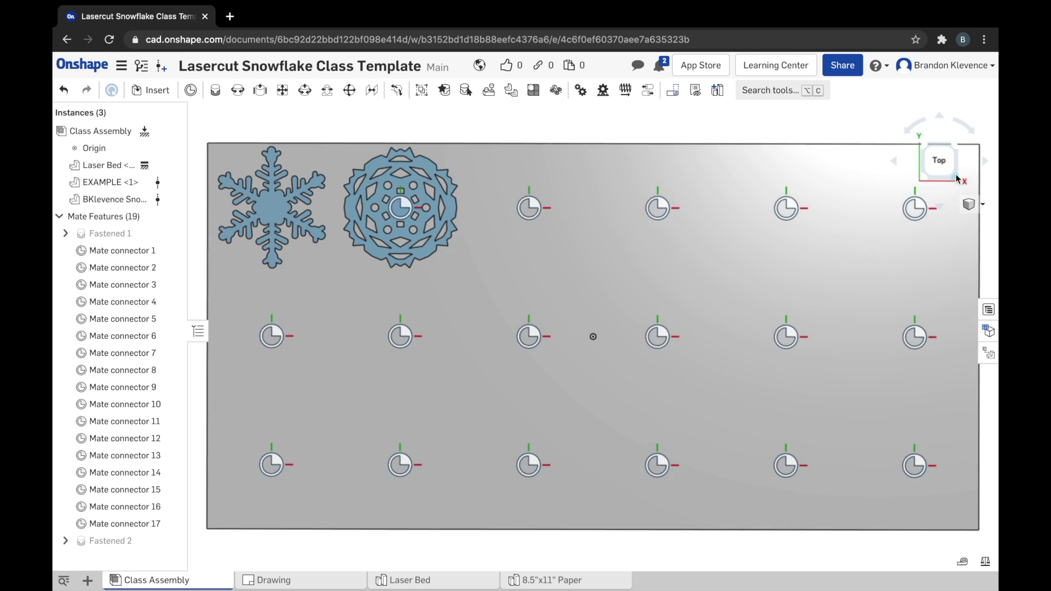